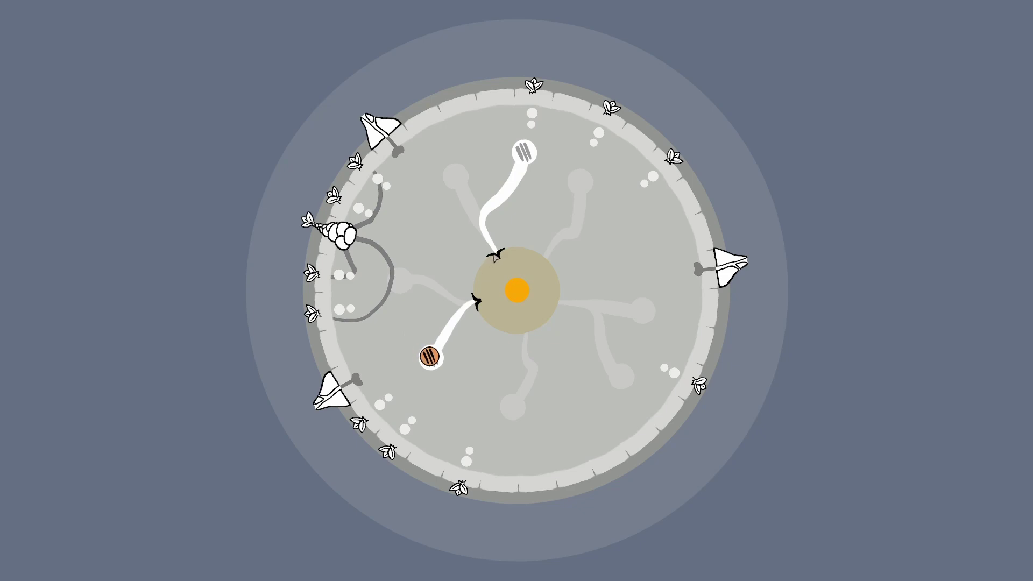
Step: Carry the orange pollen ball between stalk tips and plant buds near the top rim
mouse_move(444, 348)
mouse_down()
mouse_move(520, 154)
mouse_move(434, 361)
mouse_move(376, 173)
mouse_up()
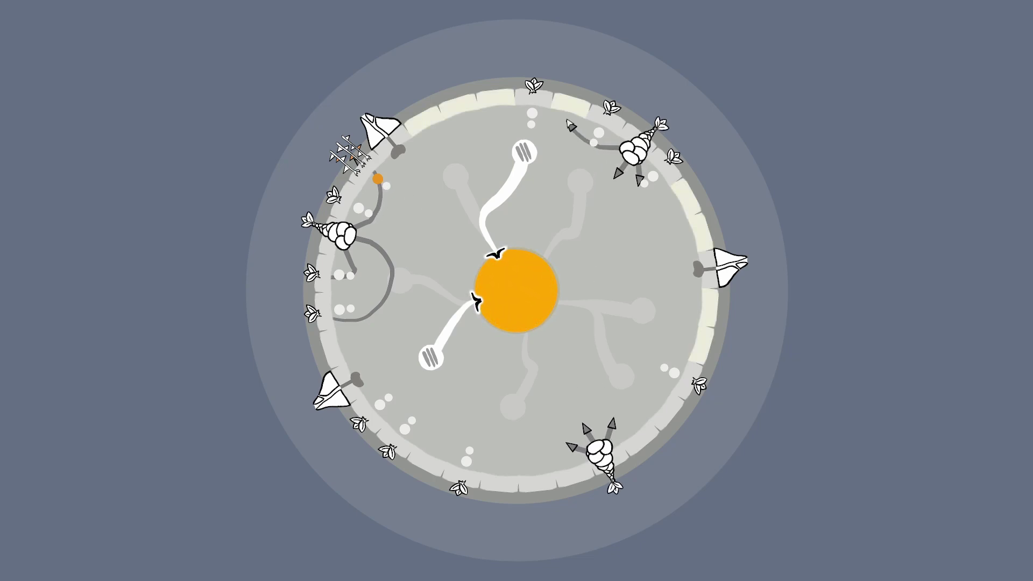
click(569, 122)
click(503, 107)
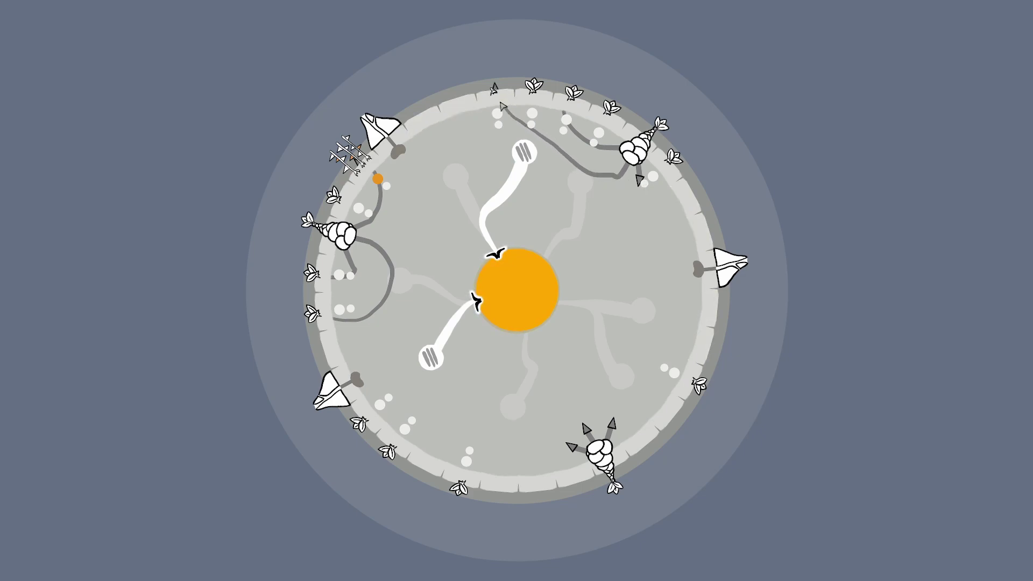
Step: Plant a right-rim bud, extend the bottom creature's root to it, and spin the planet
click(666, 202)
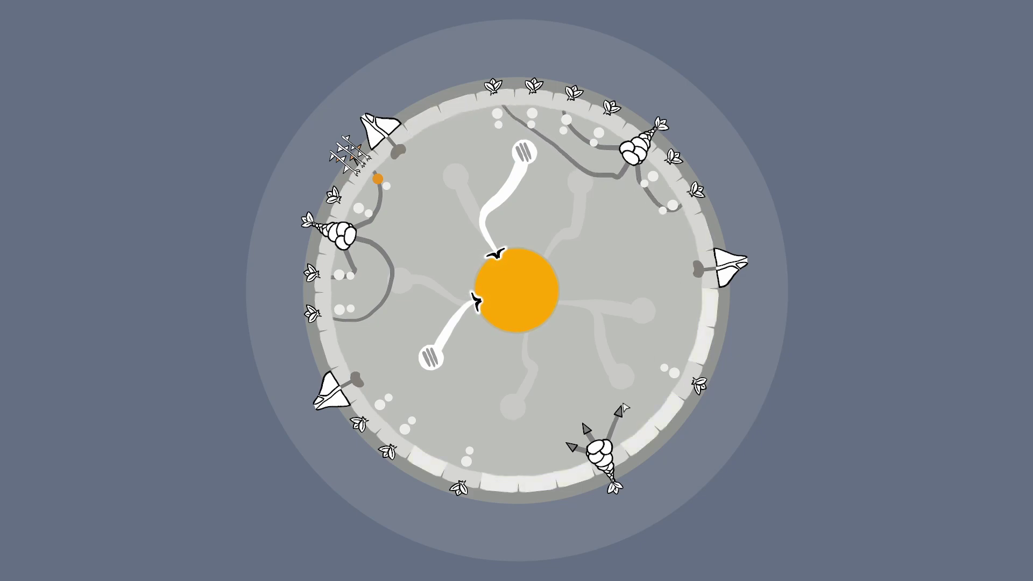
click(694, 315)
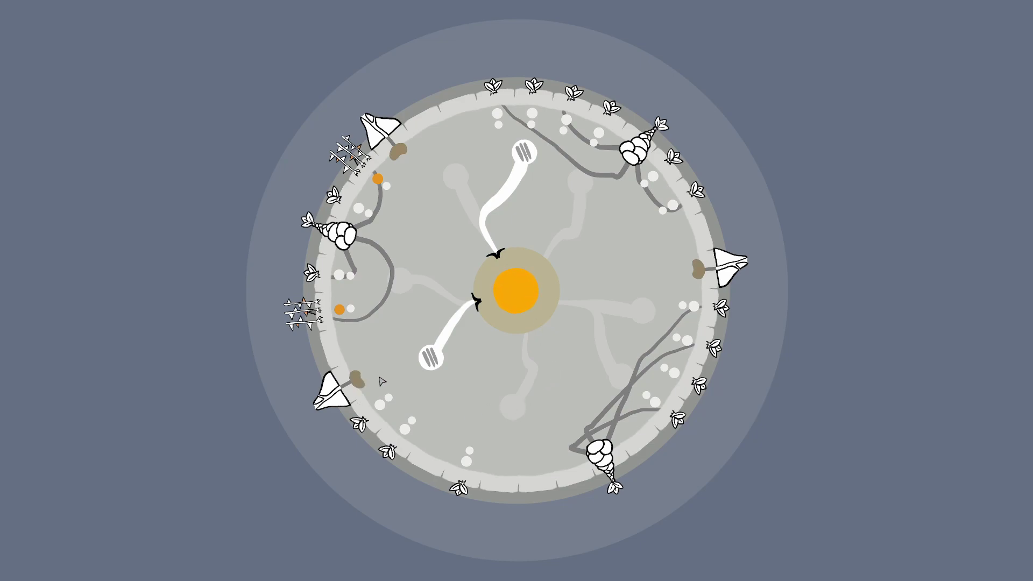
drag(410, 410, 349, 257)
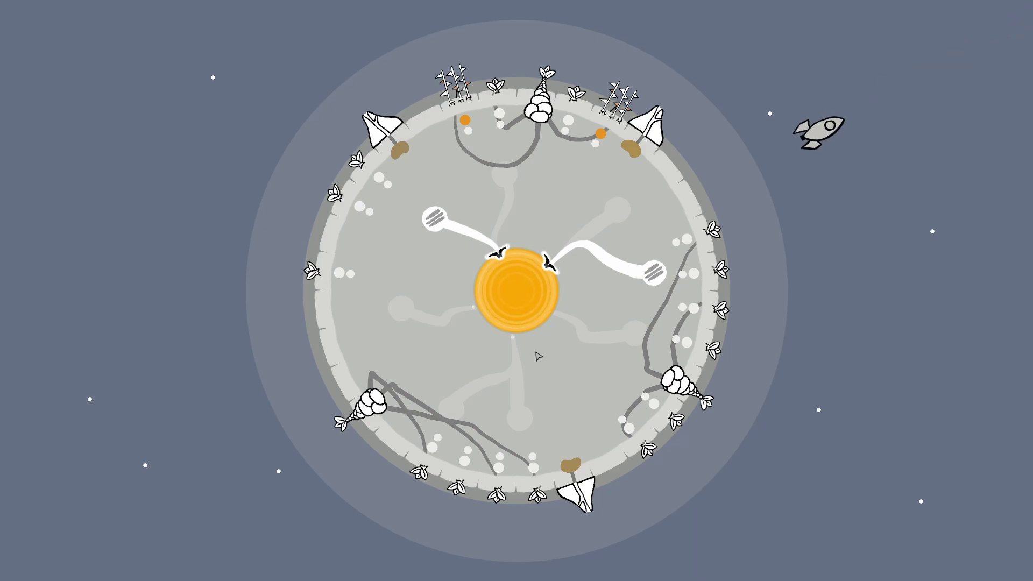
Step: Turn the rocket to the top, release the node's energy, and activate the right-rim paper plane
drag(694, 200, 522, 92)
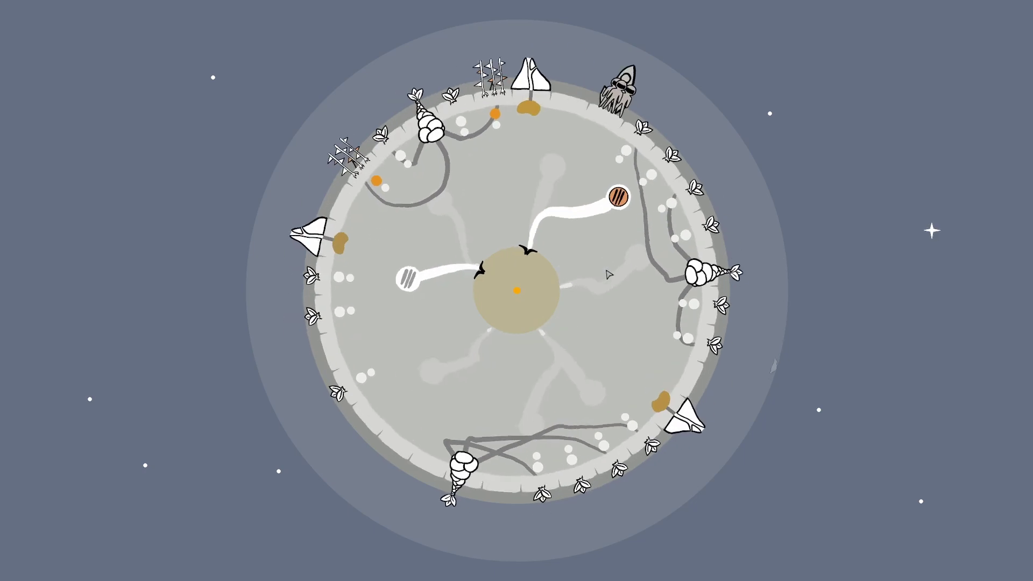
click(558, 158)
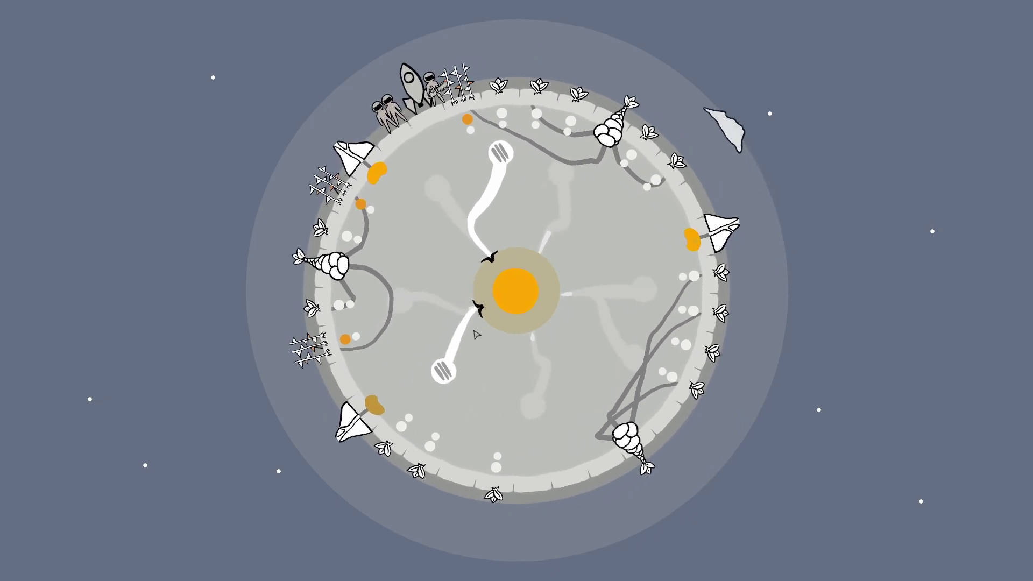
click(693, 246)
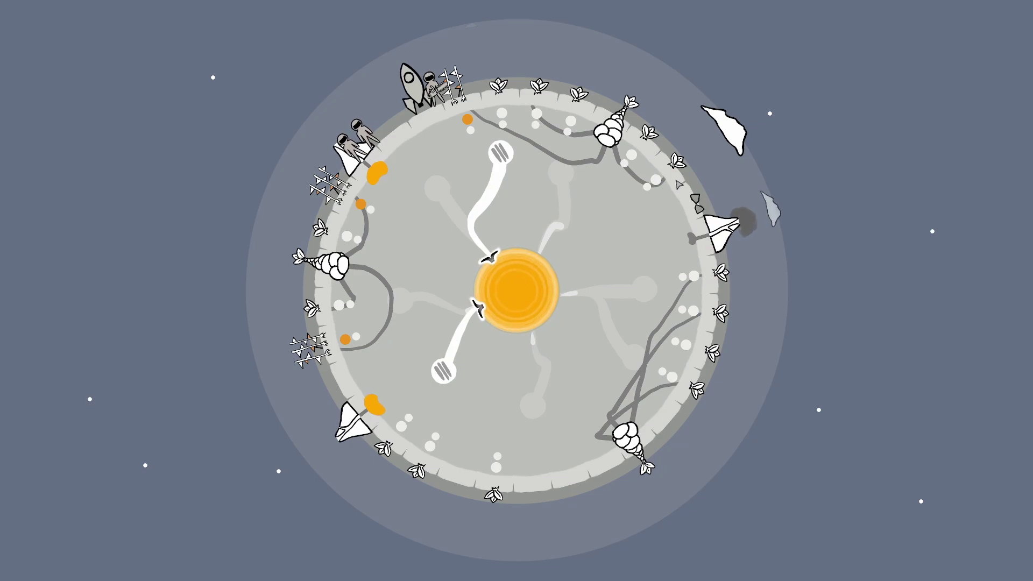
Step: Channel sun energy to the upper-left node against the astronaut and cocoon the bottom-left paper plane
click(483, 277)
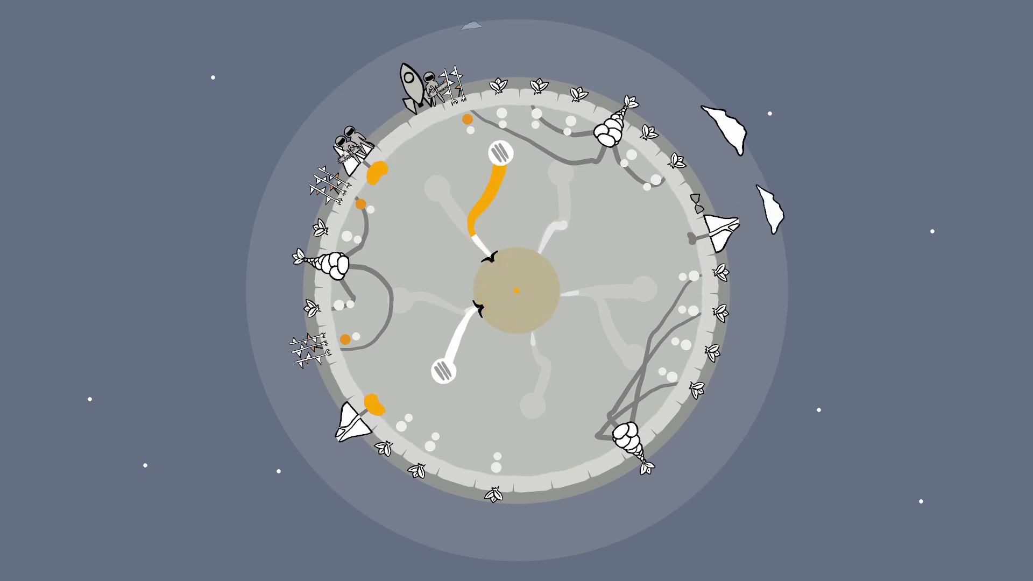
click(377, 173)
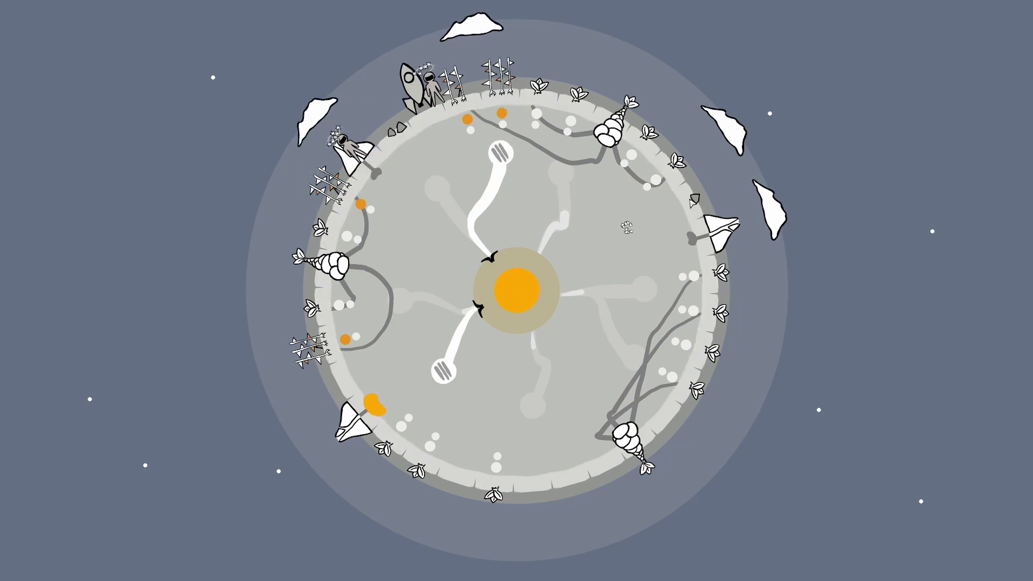
click(373, 406)
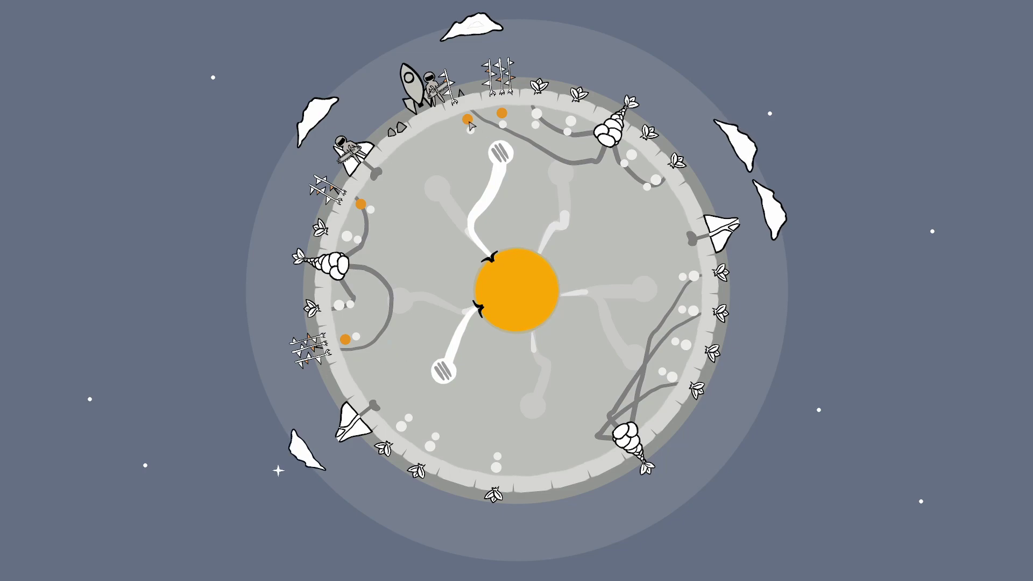
Step: Charge the top node, take its striped piece, and feed energy to the left rim and branch
click(500, 153)
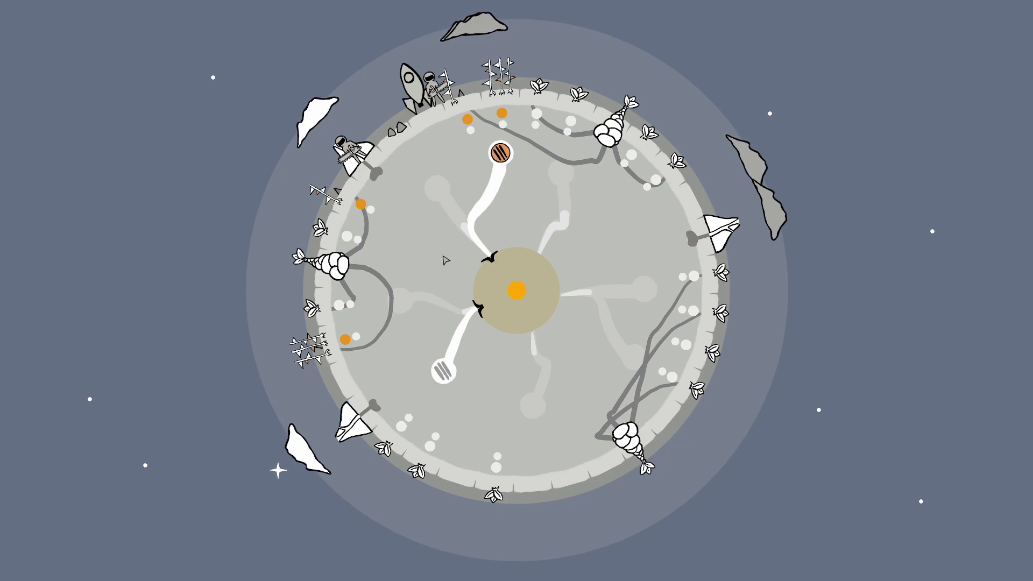
mouse_move(499, 154)
mouse_down()
mouse_move(519, 166)
mouse_move(467, 121)
mouse_up()
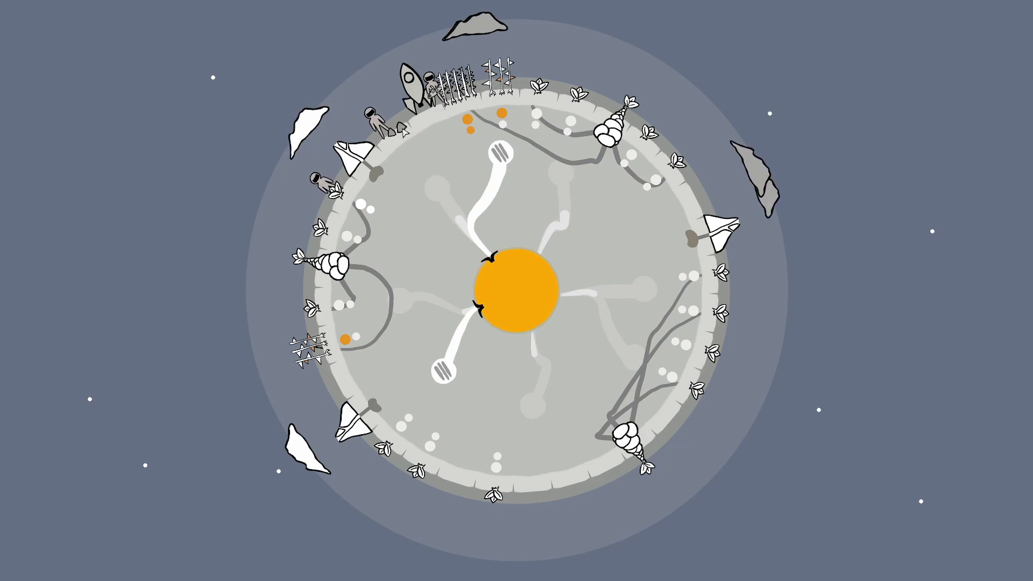
click(489, 254)
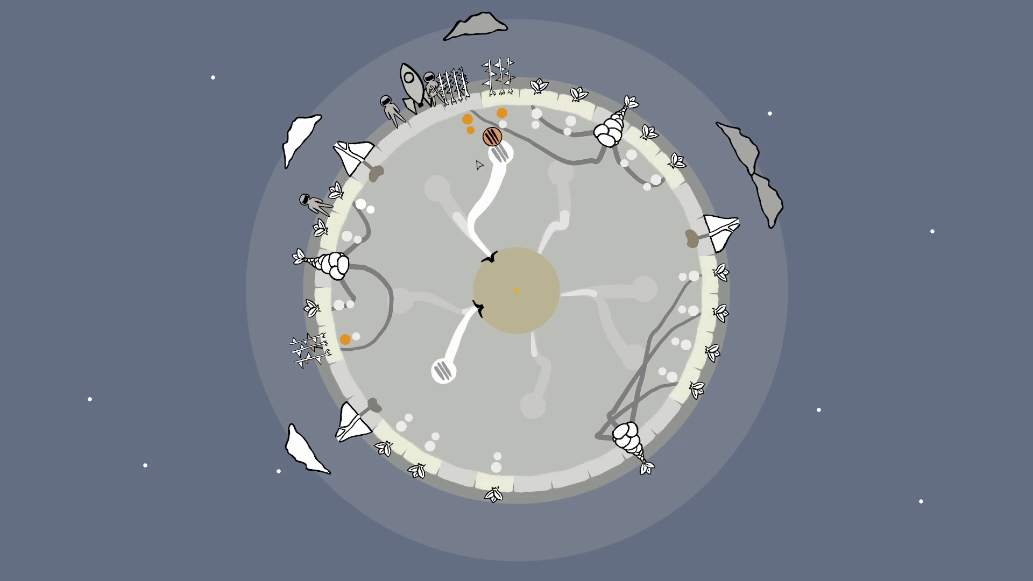
click(354, 341)
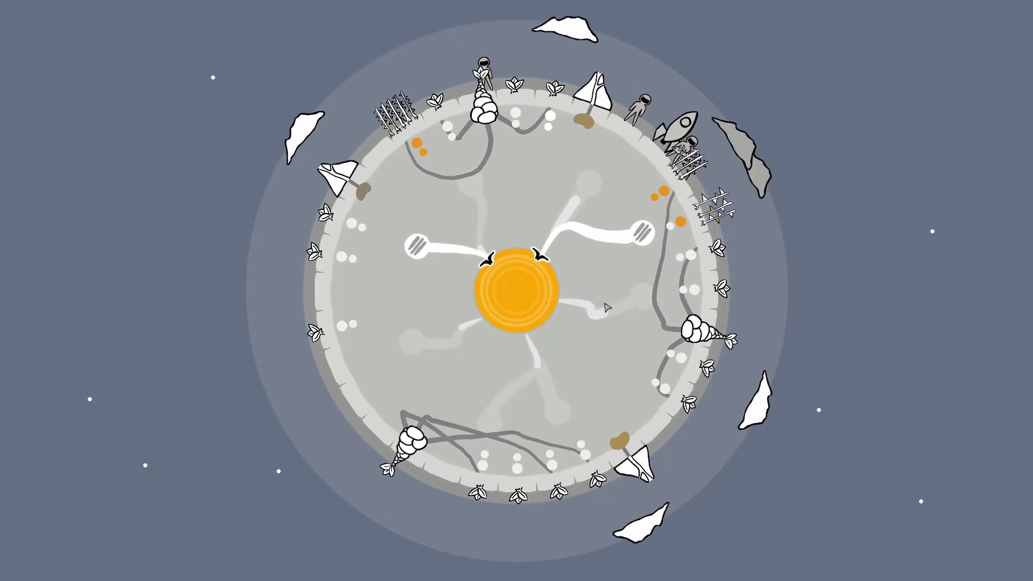
click(495, 271)
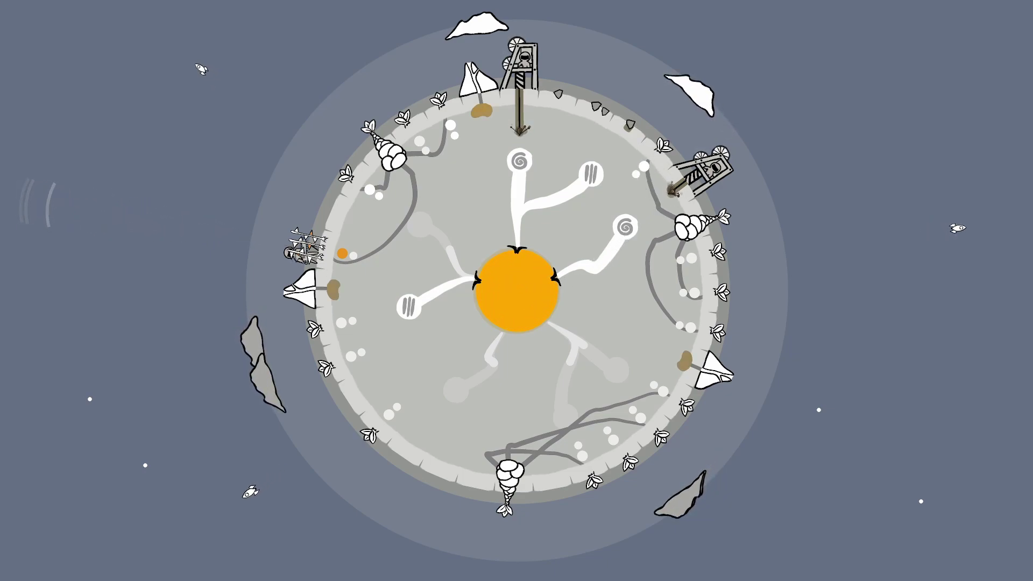
Step: Burst the top mushroom, grow a root toward the right rim, and fire both side blobs
click(524, 242)
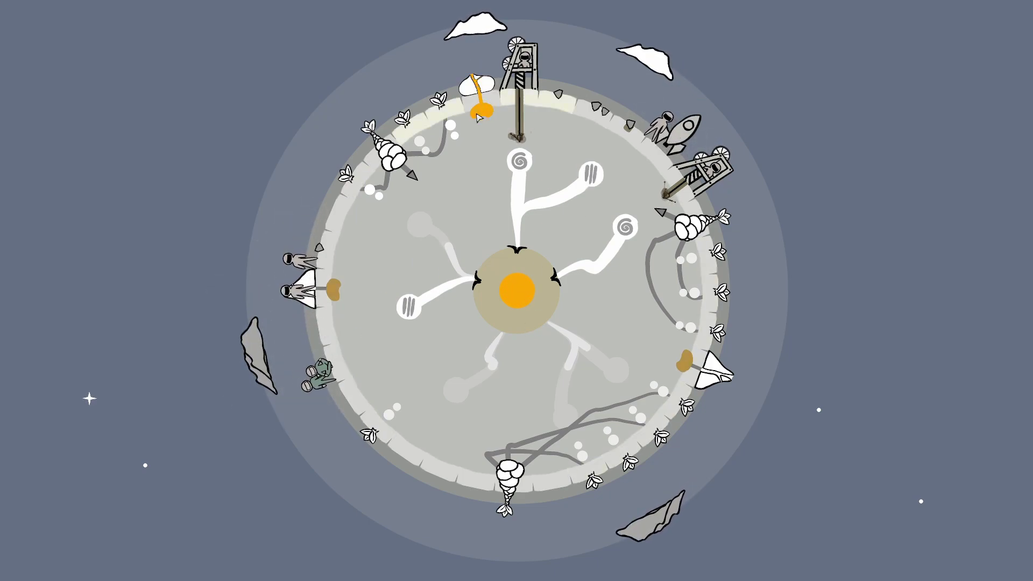
click(478, 117)
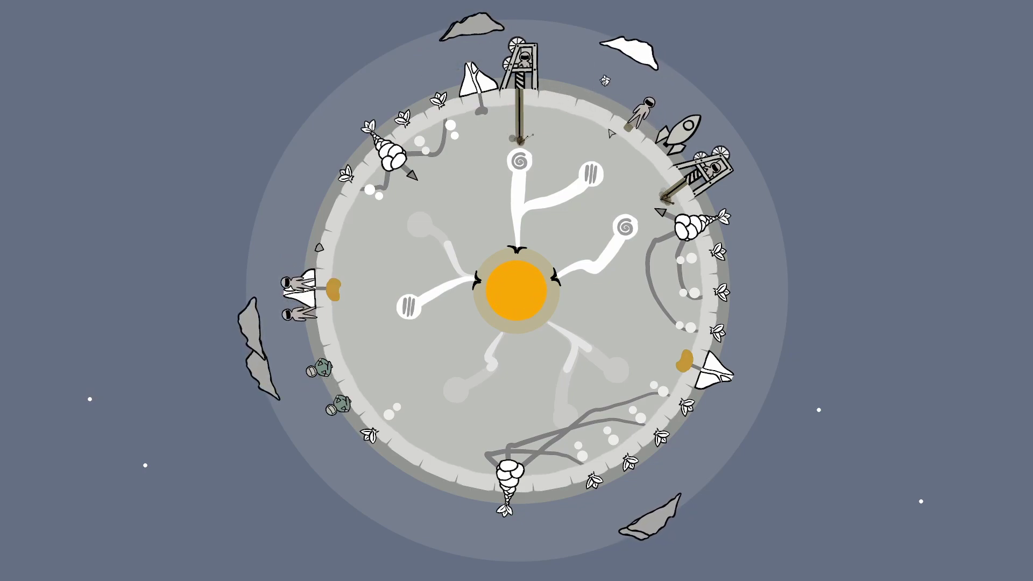
click(644, 113)
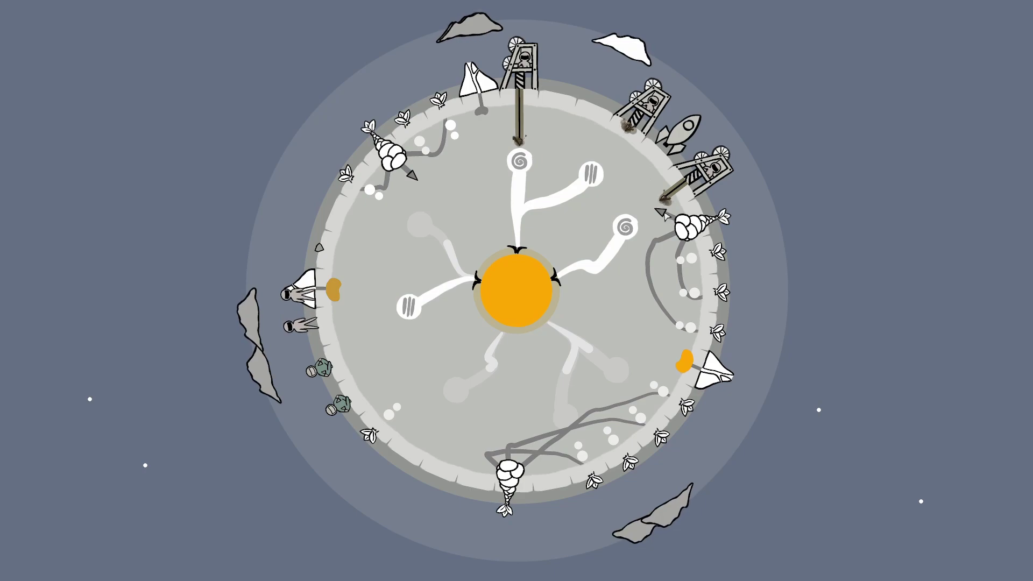
click(593, 122)
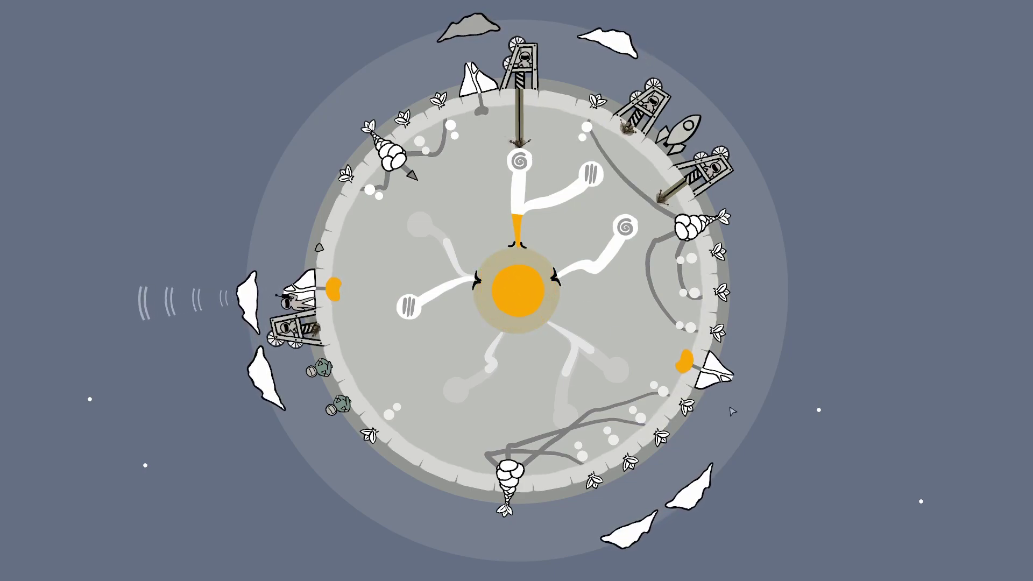
click(682, 365)
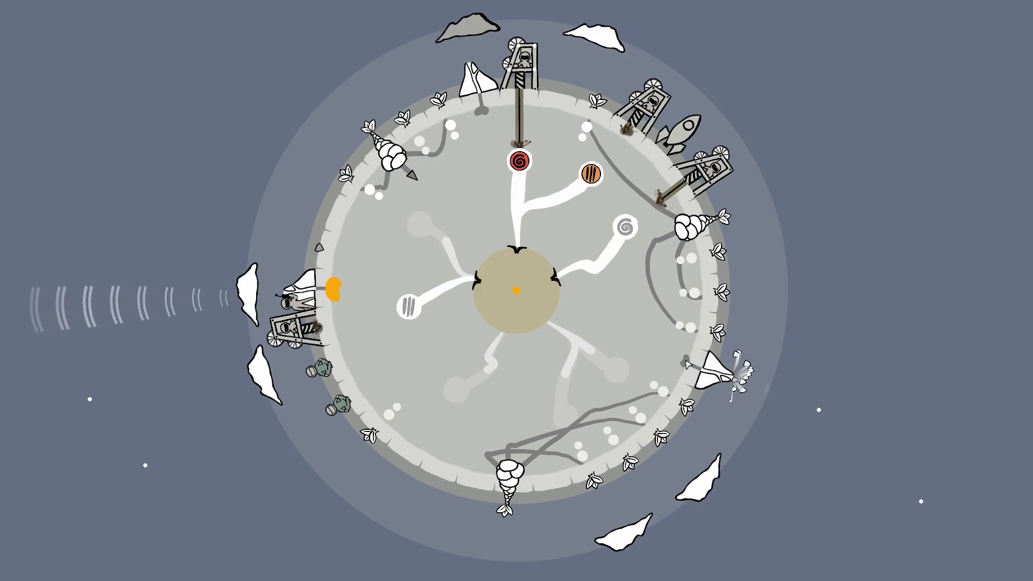
click(335, 288)
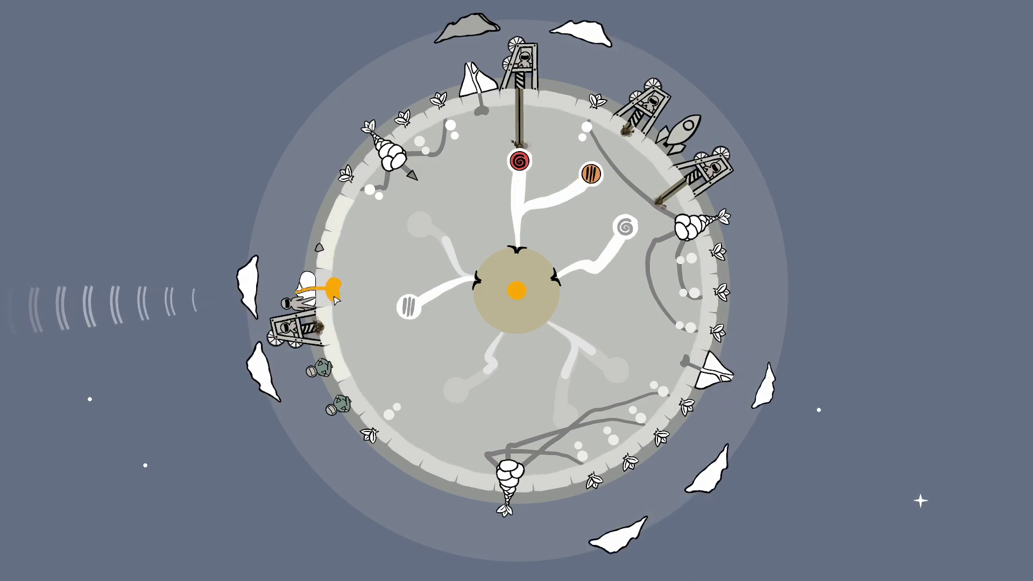
Step: Strike the drilling rig on the top-right rim
click(519, 162)
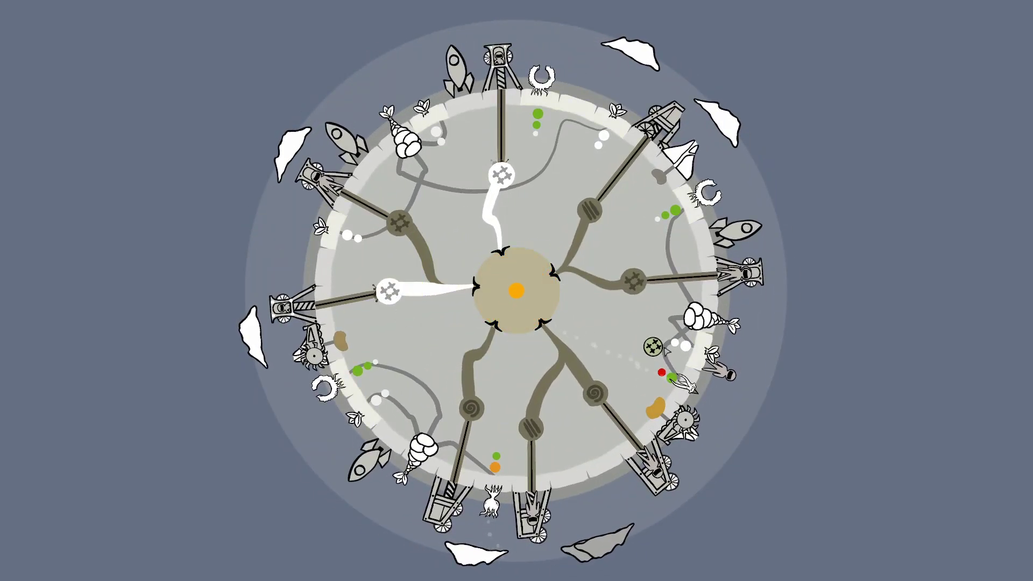
Step: Spin the planet, then inspect the platform, spear, fishbone, ring and swirl plants on the tree
mouse_move(510, 352)
mouse_down()
mouse_move(556, 292)
mouse_move(474, 399)
mouse_up()
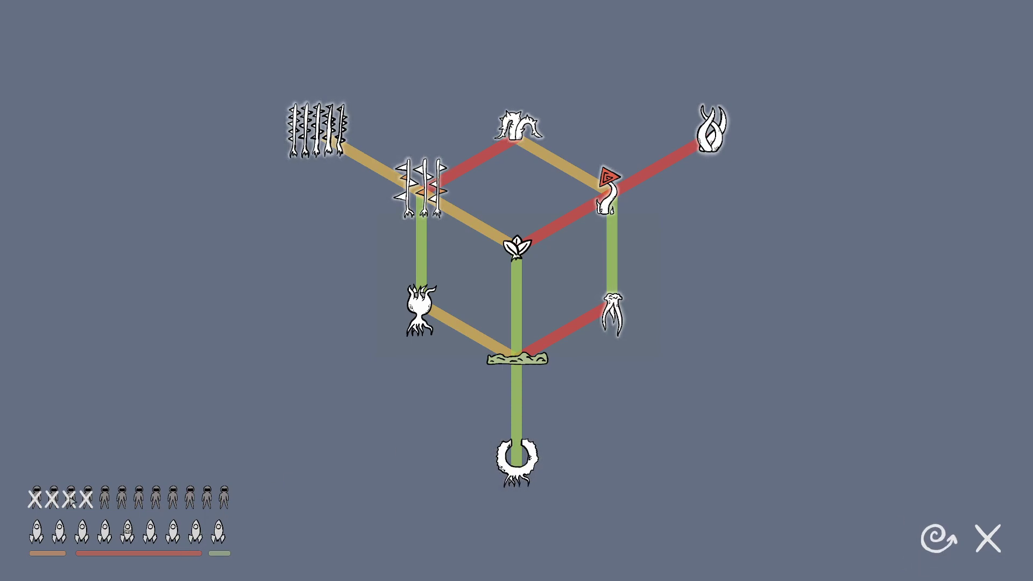
click(529, 351)
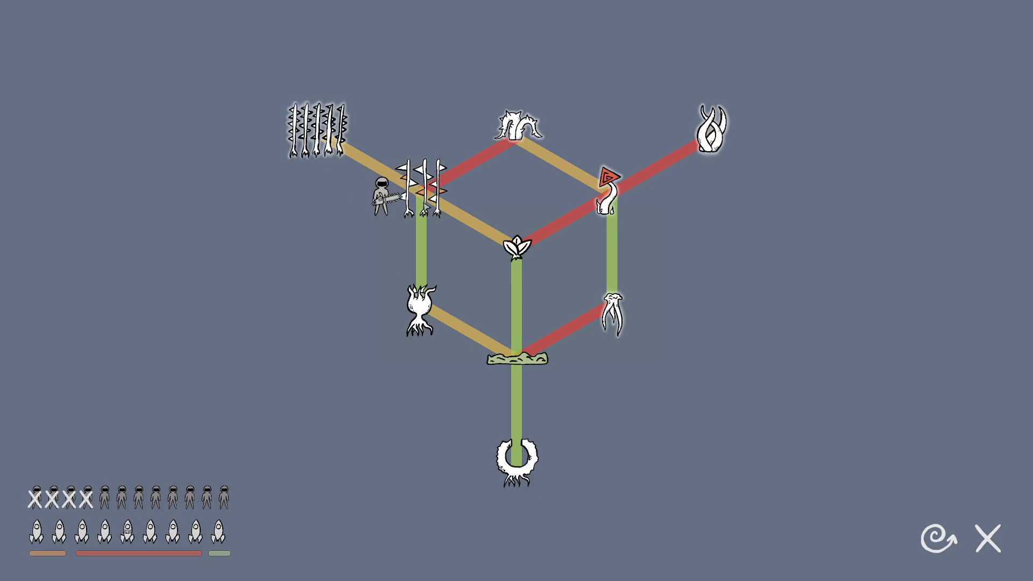
click(517, 128)
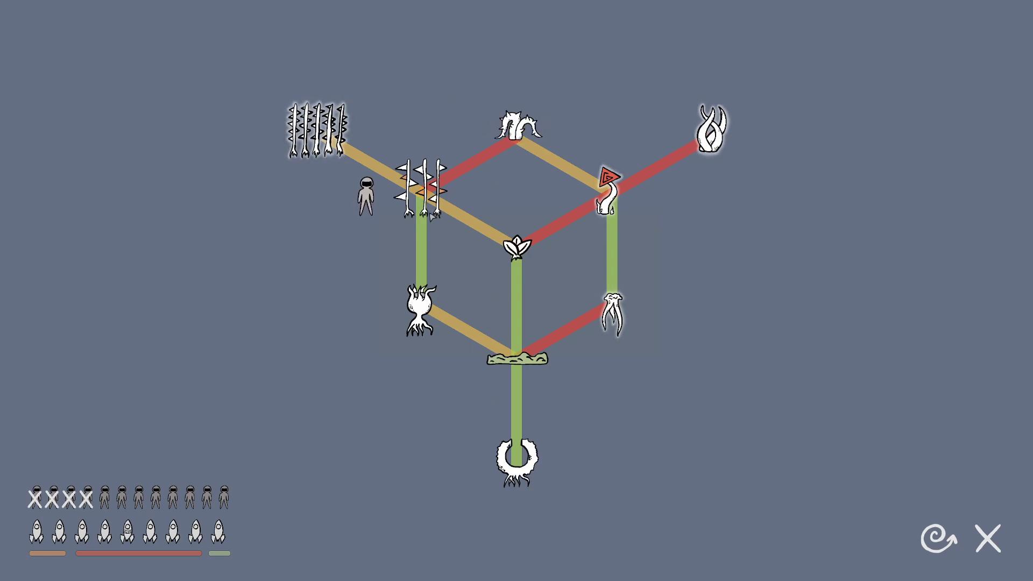
click(318, 129)
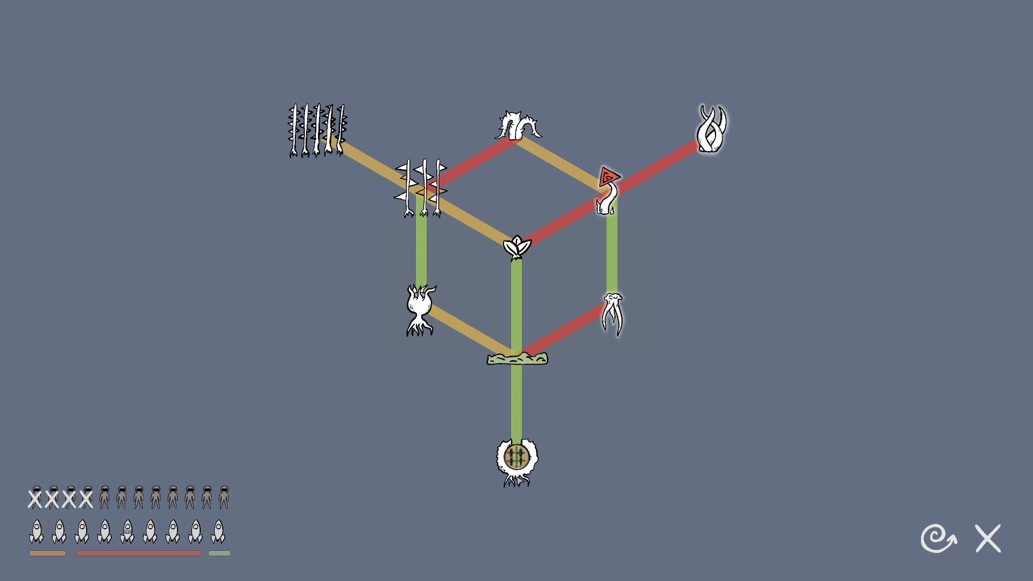
click(598, 396)
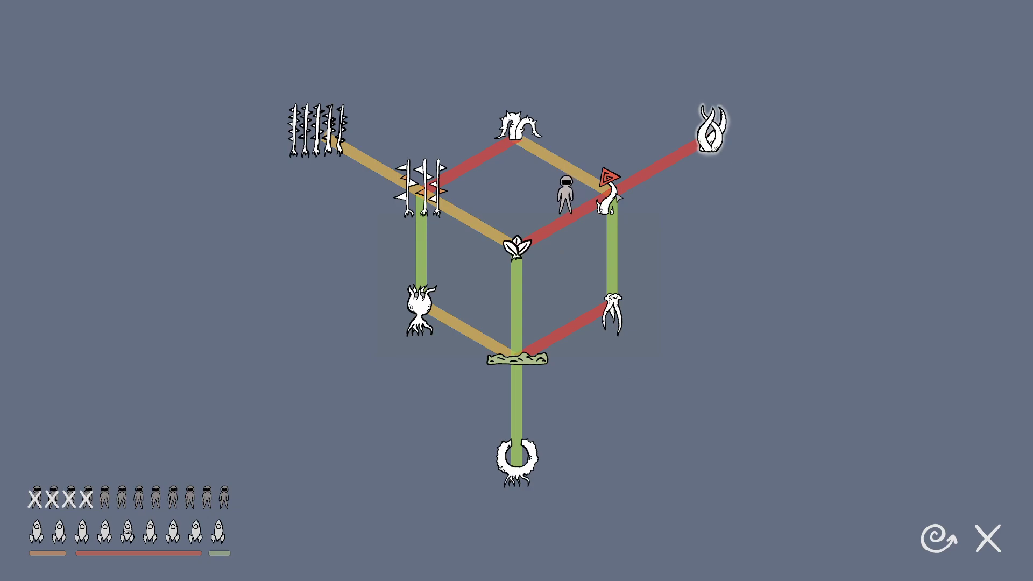
click(709, 135)
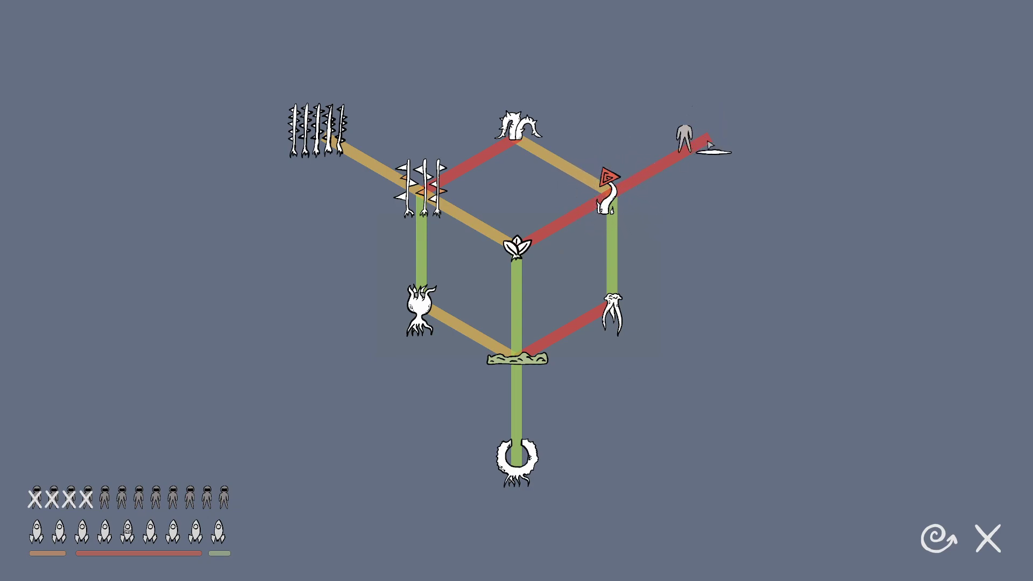